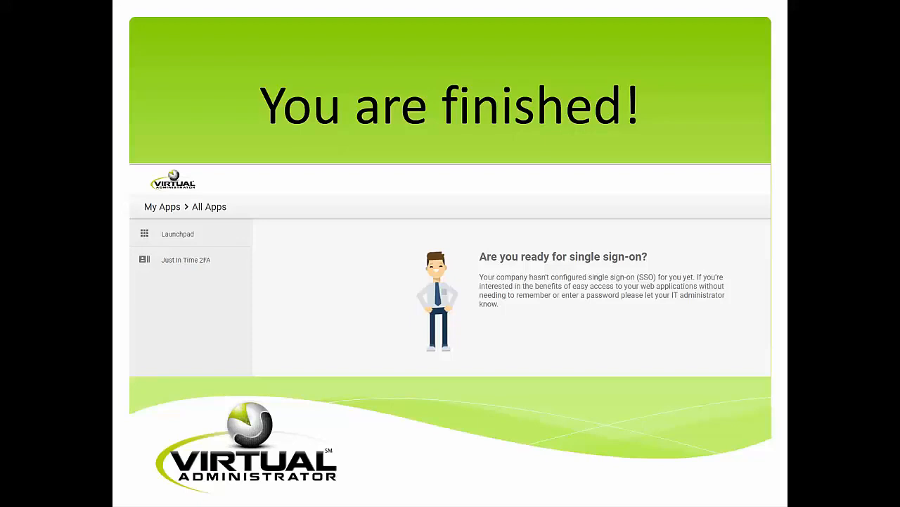
Advance the slide, then enter the account username and password on the Kaseya sign-in page.
{"action": "key", "text": "Right"}
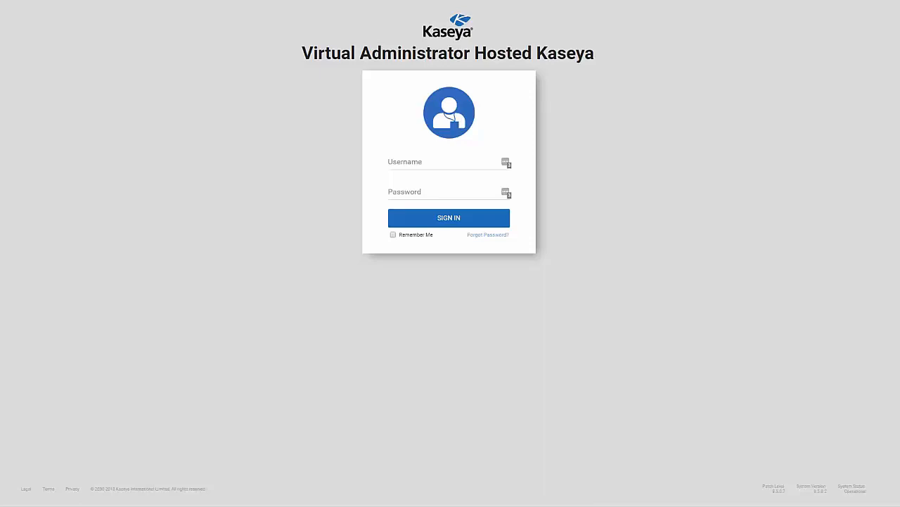
{"action": "left_click", "coordinate": [400, 163]}
{"action": "type", "text": "kaseya3.chris"}
{"action": "key", "text": "Tab"}
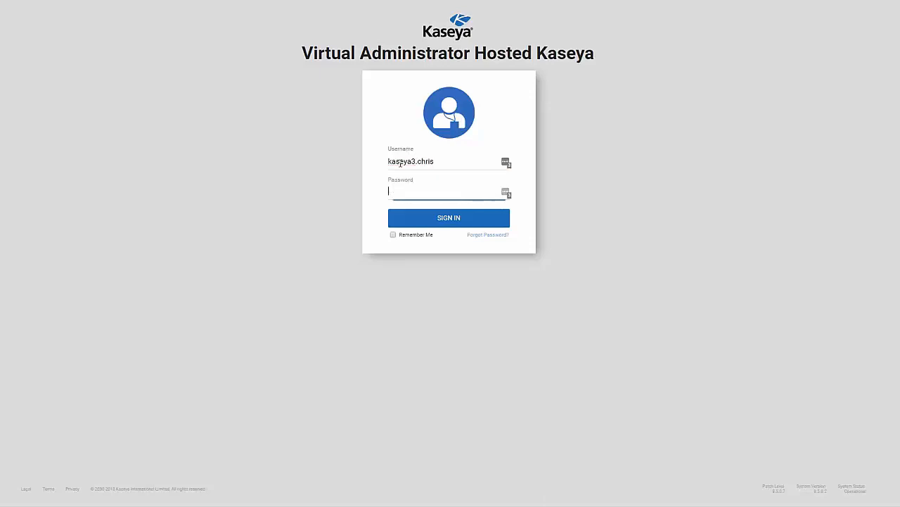
{"action": "type", "text": "*********"}
Submit the sign-in and enter the AuthAnvil authenticator passcode.
{"action": "left_click", "coordinate": [444, 220]}
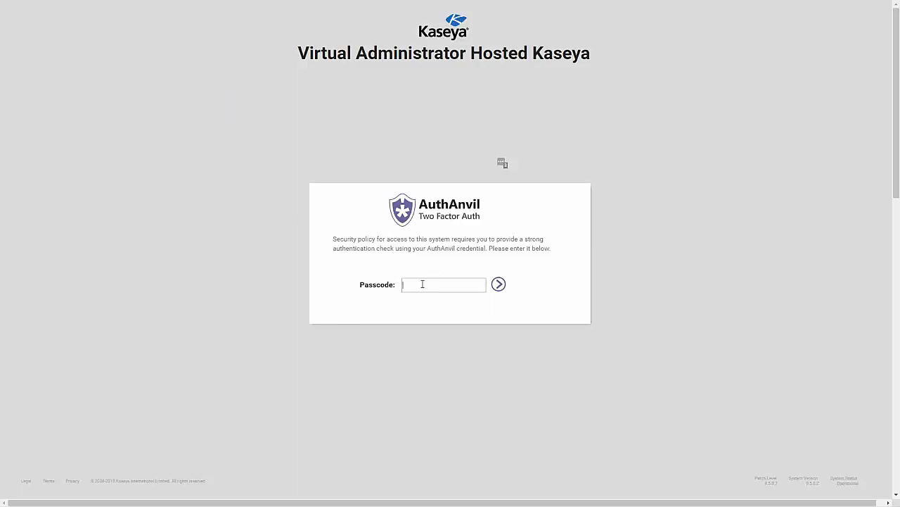
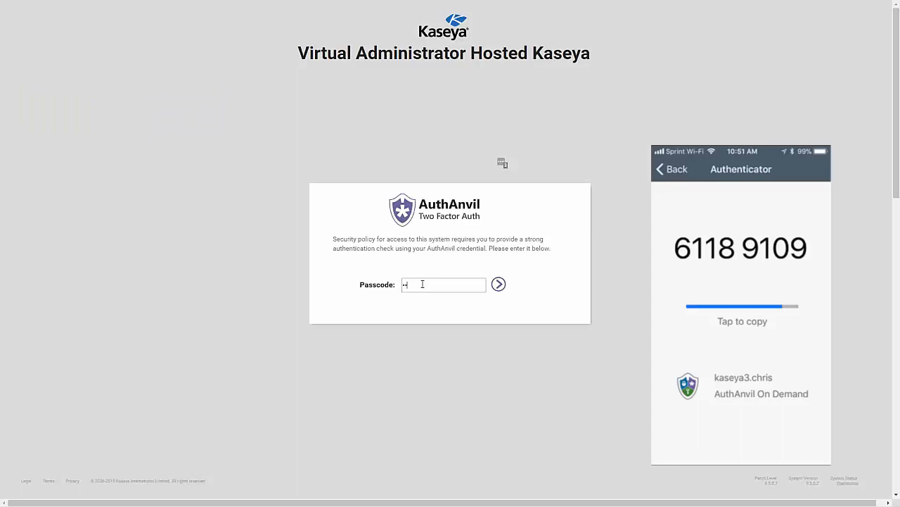
{"action": "key", "text": "Return"}
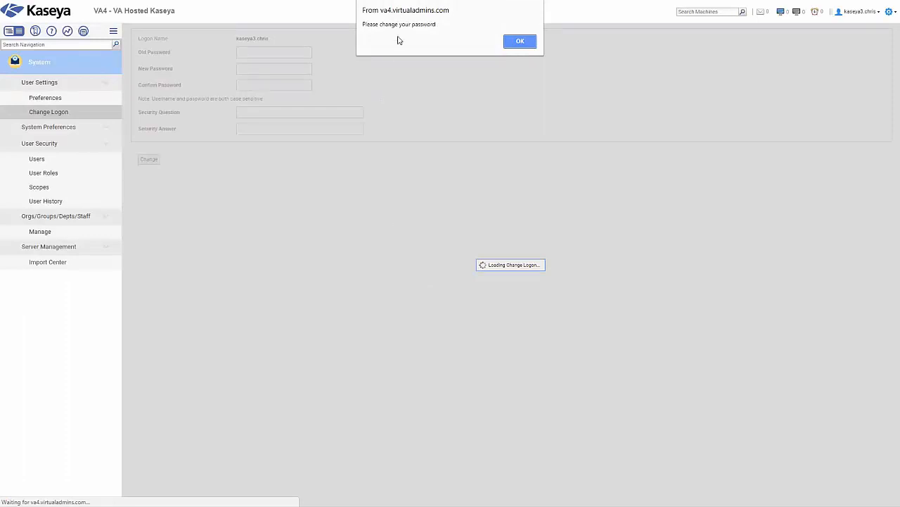
Dismiss the change-password notice and enter the old and new logon passwords.
{"action": "left_click", "coordinate": [520, 42]}
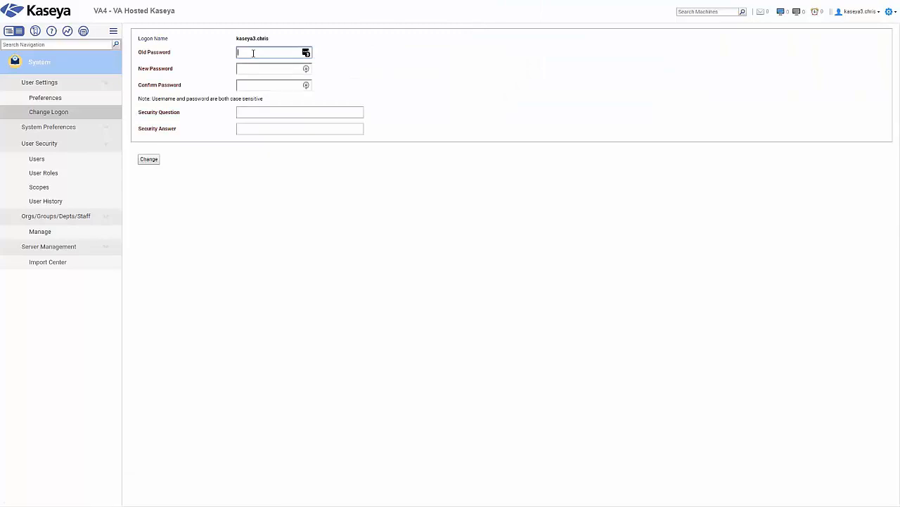
{"action": "type", "text": "*********"}
{"action": "key", "text": "Tab"}
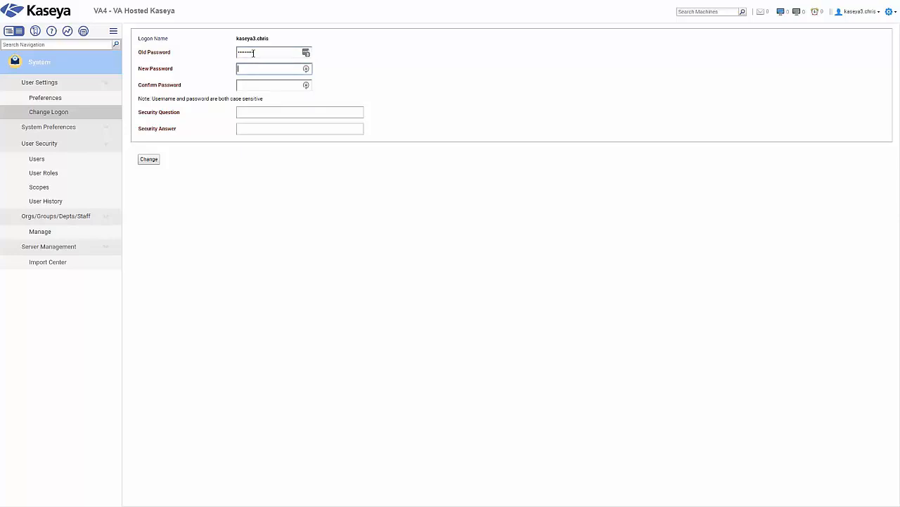
{"action": "type", "text": "********"}
{"action": "key", "text": "Tab"}
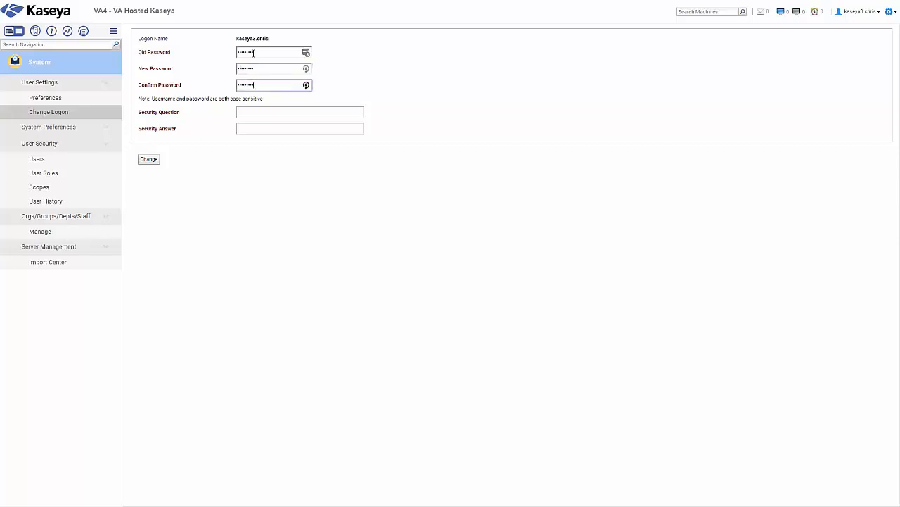
{"action": "type", "text": "********"}
{"action": "key", "text": "Tab"}
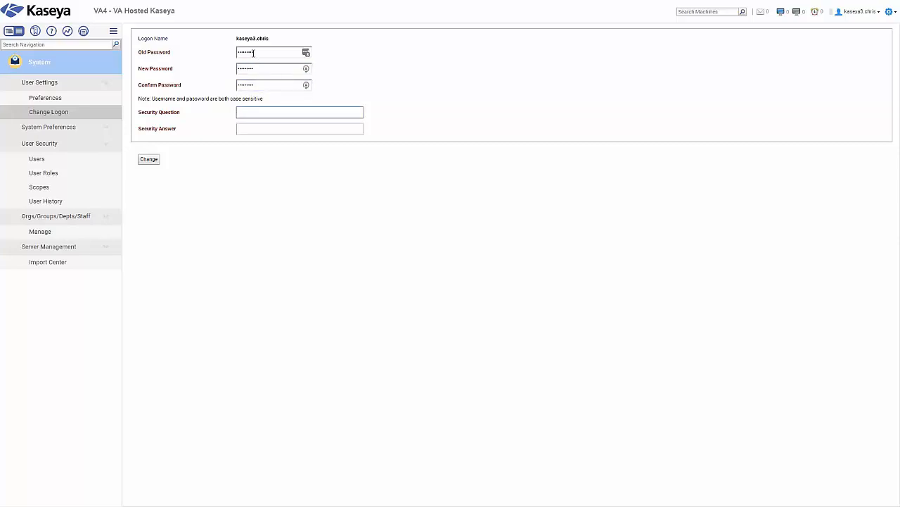
Set the security question 'Where where you born?' with its answer, save, and confirm the change.
{"action": "type", "text": "Where where"}
{"action": "type", "text": "you born?"}
{"action": "key", "text": "Tab"}
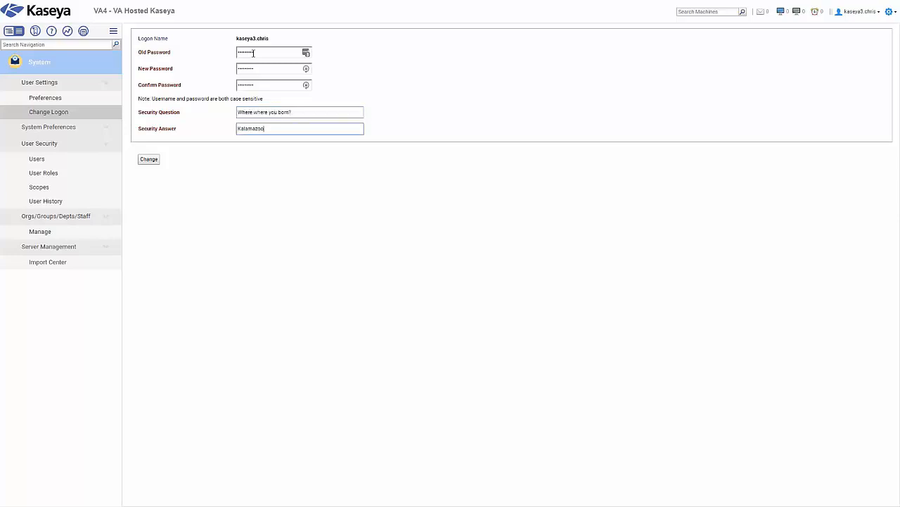
{"action": "left_click", "coordinate": [151, 160]}
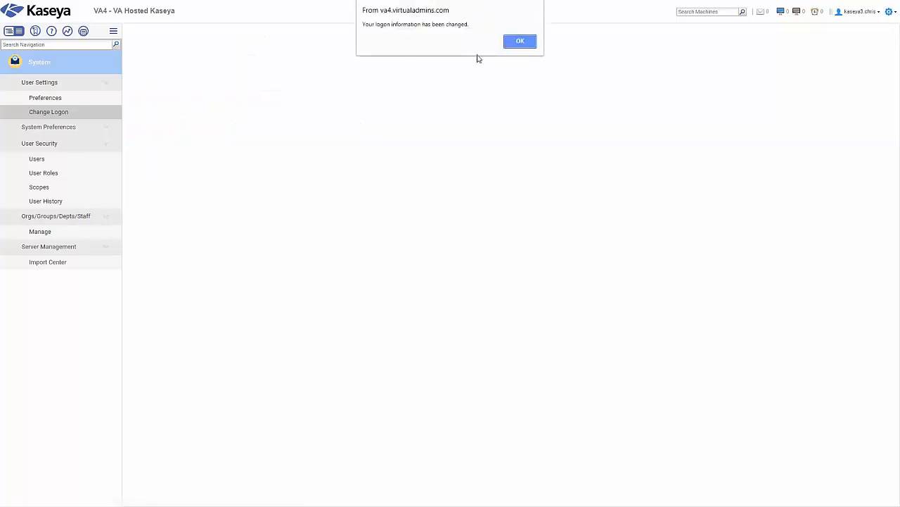
{"action": "left_click", "coordinate": [521, 44]}
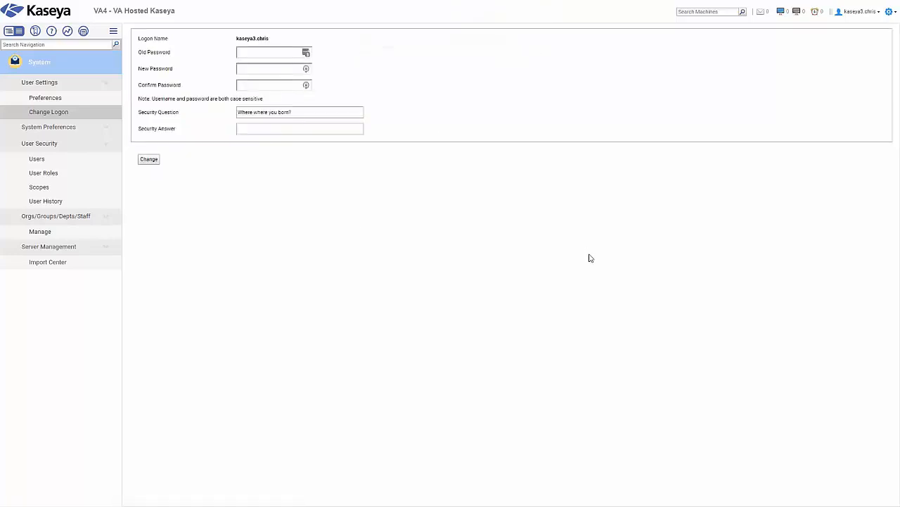
{"action": "left_click", "coordinate": [35, 64]}
Show the full module list and open Agent > Manage Agents for va.kaseya3.unassigned.
{"action": "left_click", "coordinate": [58, 64]}
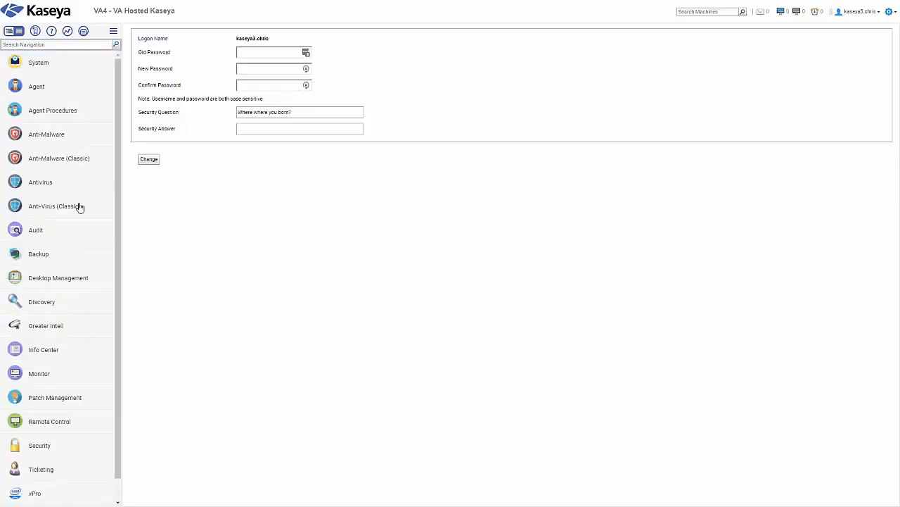
{"action": "scroll", "coordinate": [66, 309], "scroll_direction": "down", "scroll_amount": 1}
{"action": "scroll", "coordinate": [74, 343], "scroll_direction": "up", "scroll_amount": 1}
{"action": "left_click", "coordinate": [35, 89]}
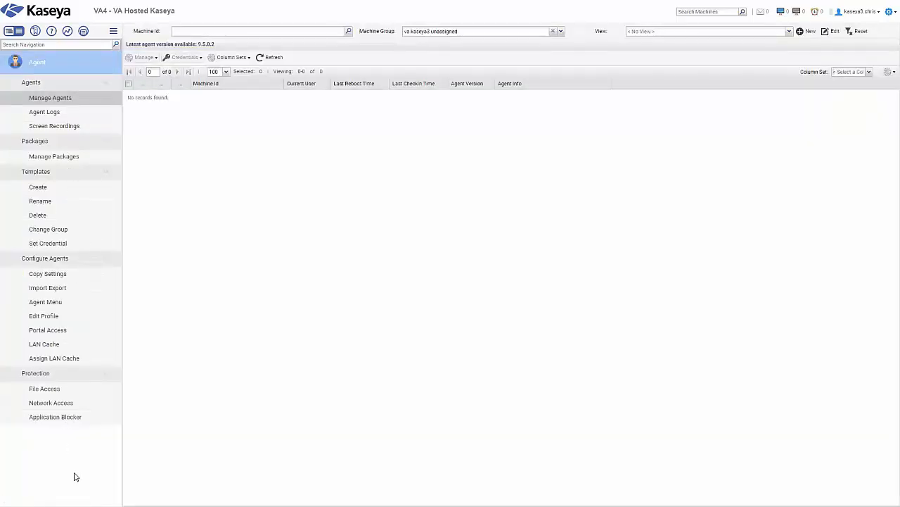
Expand Agent Procedures and open its Schedule / Create page.
{"action": "left_click", "coordinate": [9, 32]}
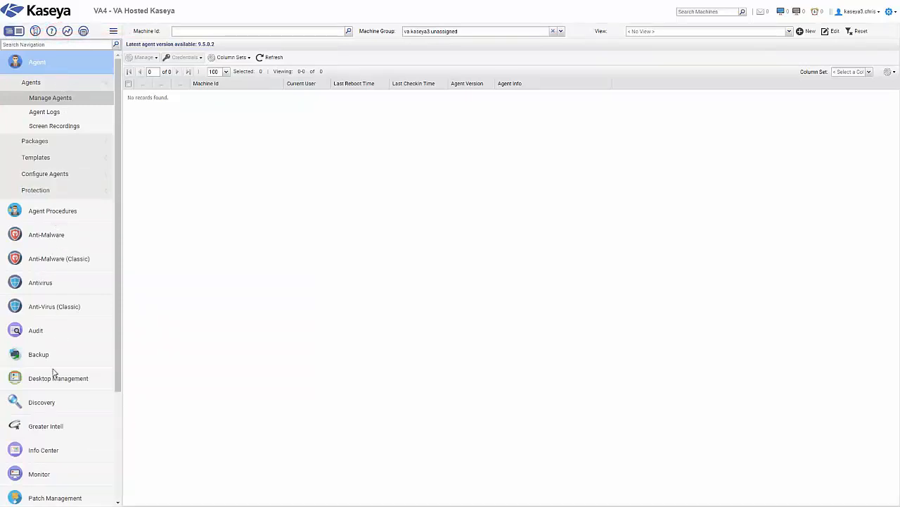
{"action": "left_click", "coordinate": [62, 211]}
{"action": "left_click", "coordinate": [99, 230]}
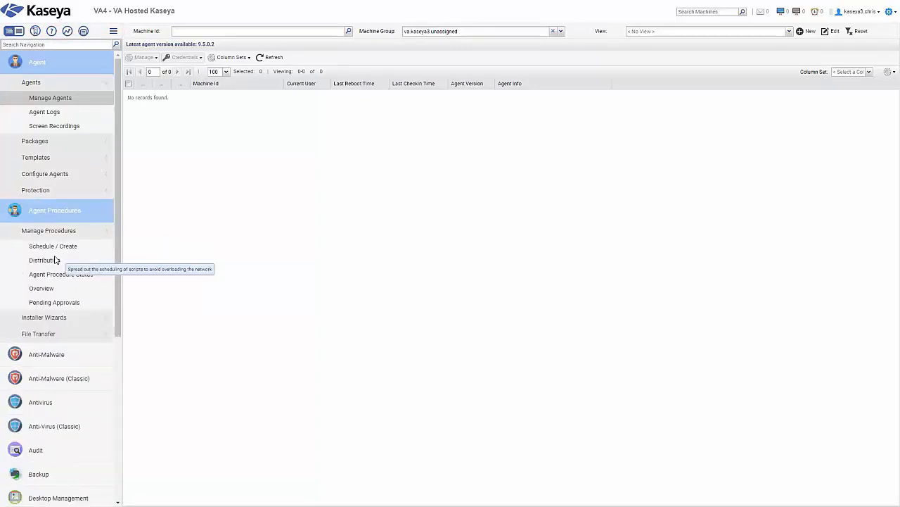
{"action": "left_click", "coordinate": [19, 33]}
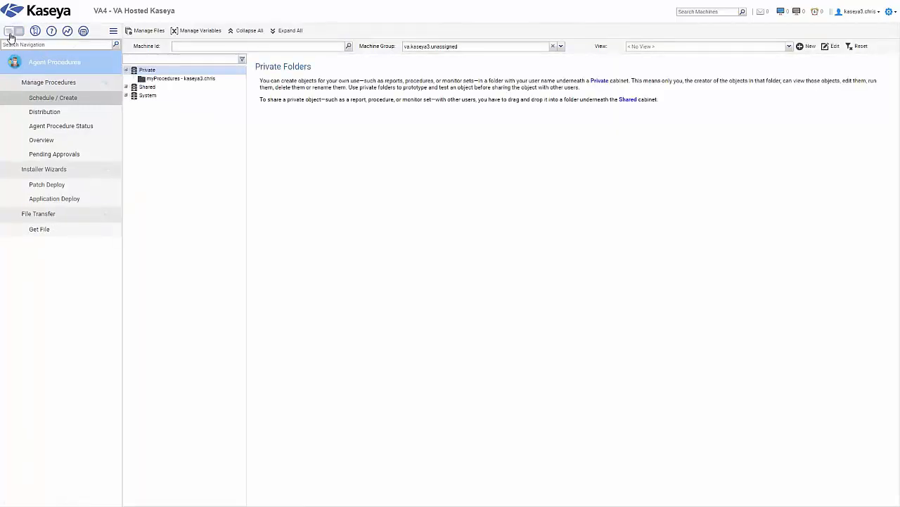
{"action": "left_click", "coordinate": [10, 33]}
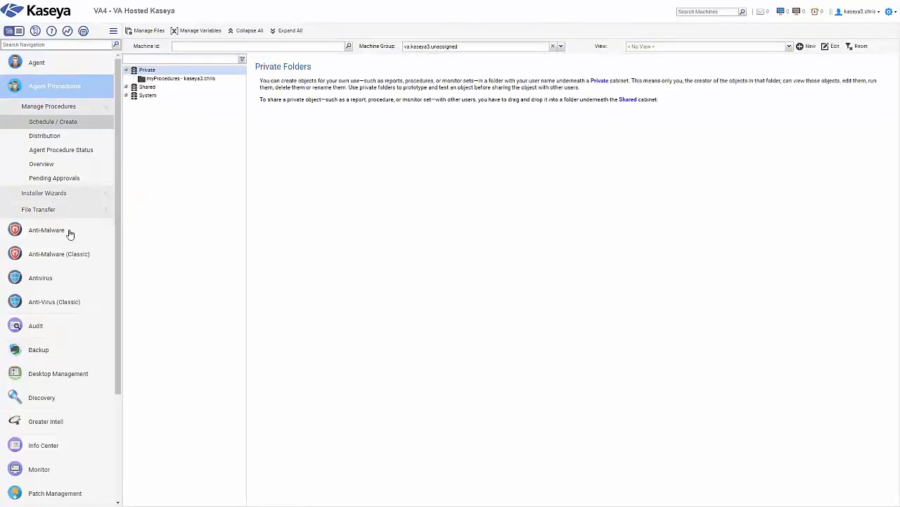
{"action": "left_click", "coordinate": [15, 36]}
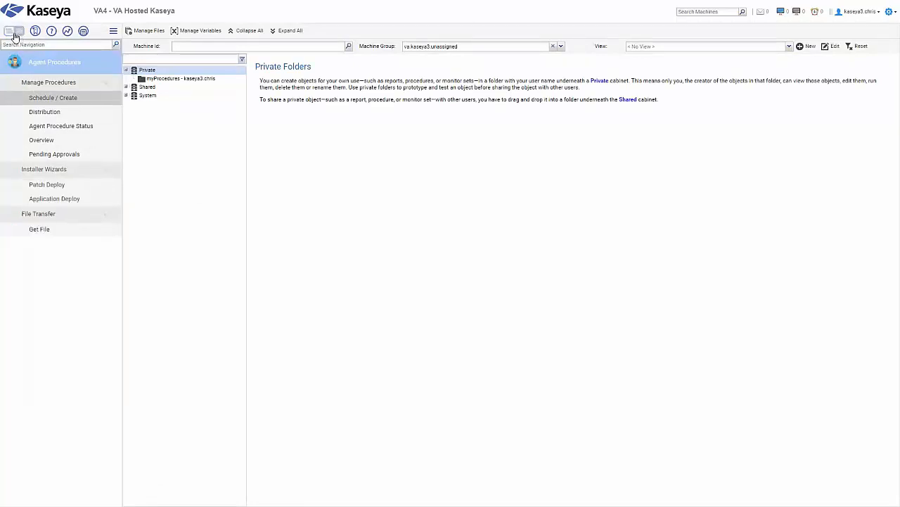
{"action": "left_click", "coordinate": [17, 34]}
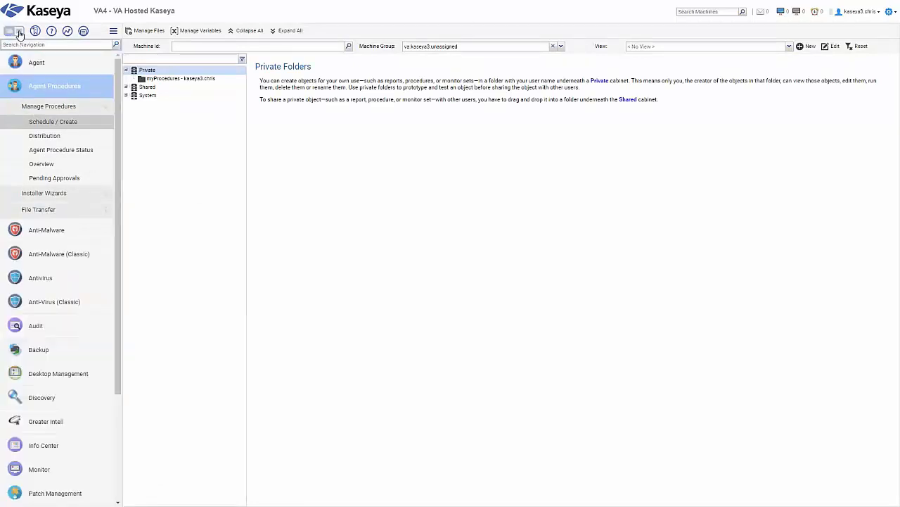
{"action": "left_click", "coordinate": [19, 34]}
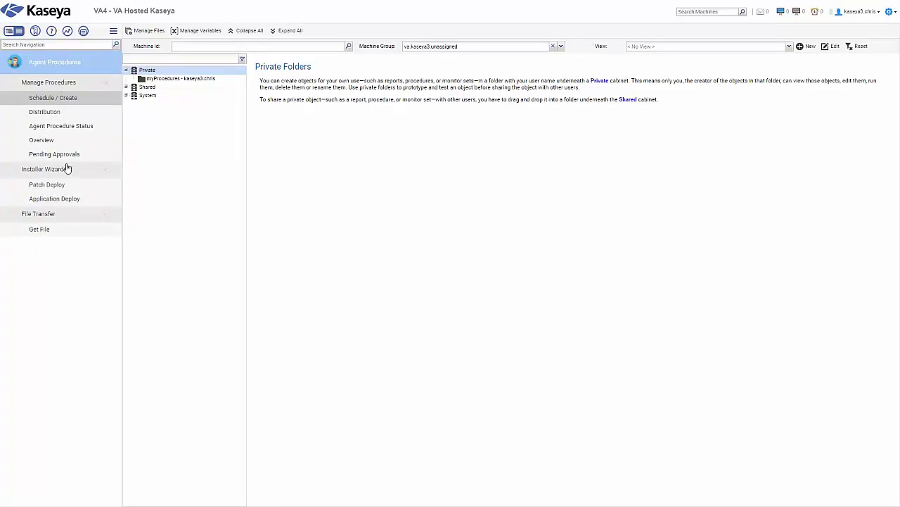
{"action": "left_click", "coordinate": [60, 64]}
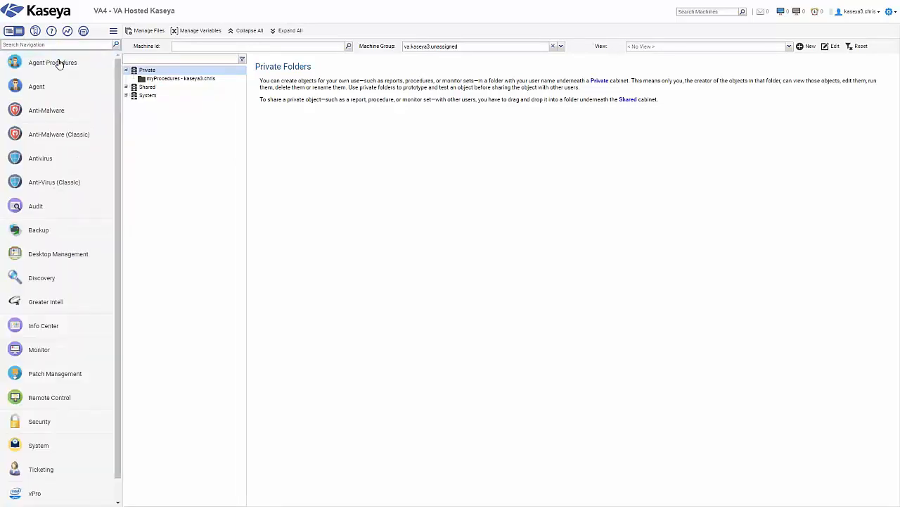
Review the saved bookmarks, then view the help page for Schedule / Create.
{"action": "left_click", "coordinate": [35, 31]}
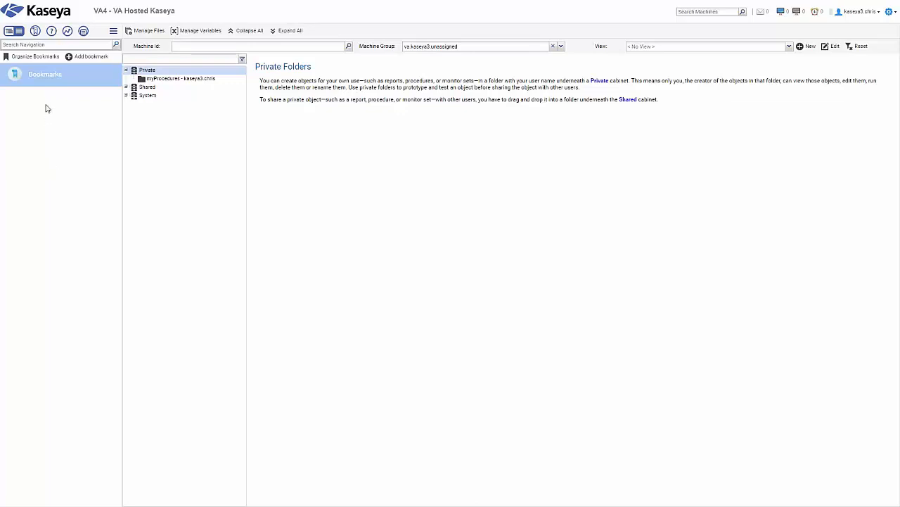
{"action": "left_click", "coordinate": [34, 36]}
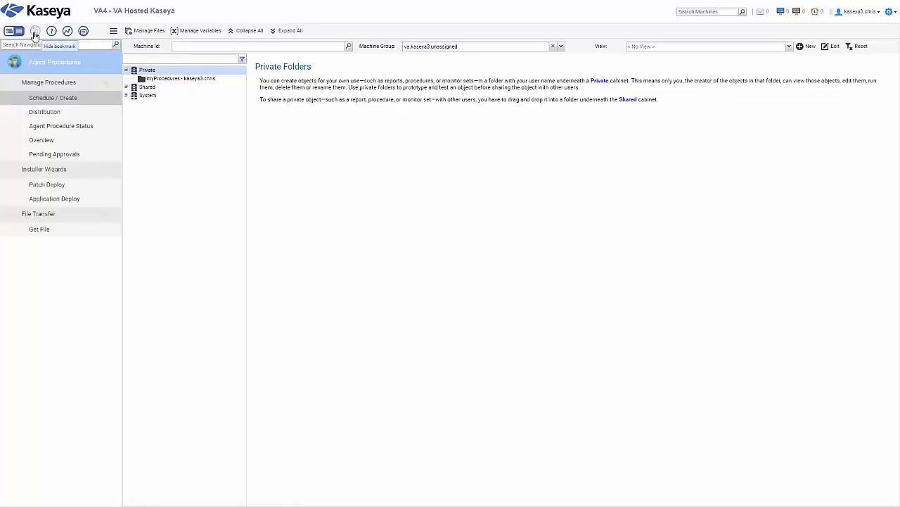
{"action": "left_click", "coordinate": [34, 35]}
{"action": "left_click", "coordinate": [34, 35]}
{"action": "left_click", "coordinate": [55, 63]}
{"action": "left_click", "coordinate": [51, 33]}
{"action": "left_click", "coordinate": [35, 67]}
Open Manage Agents and check the View list and Search Machines box without changing anything.
{"action": "left_click", "coordinate": [36, 90]}
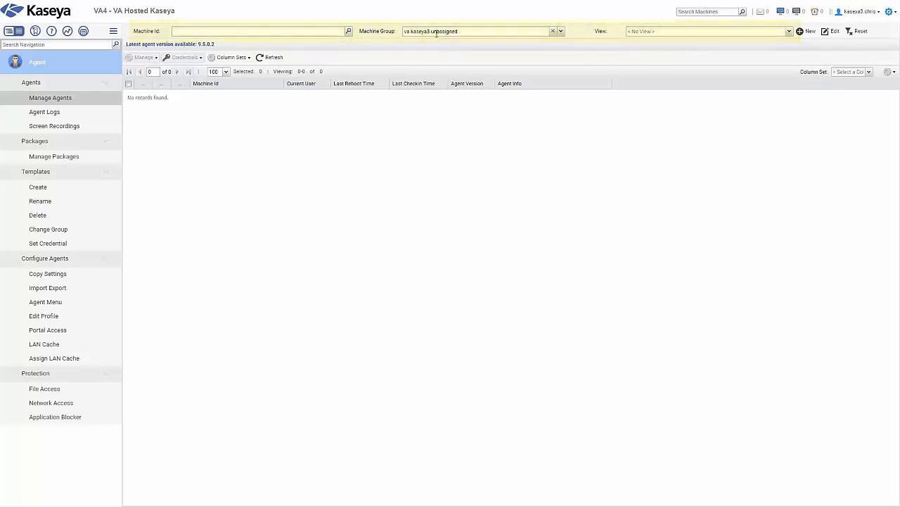
{"action": "left_click", "coordinate": [790, 32]}
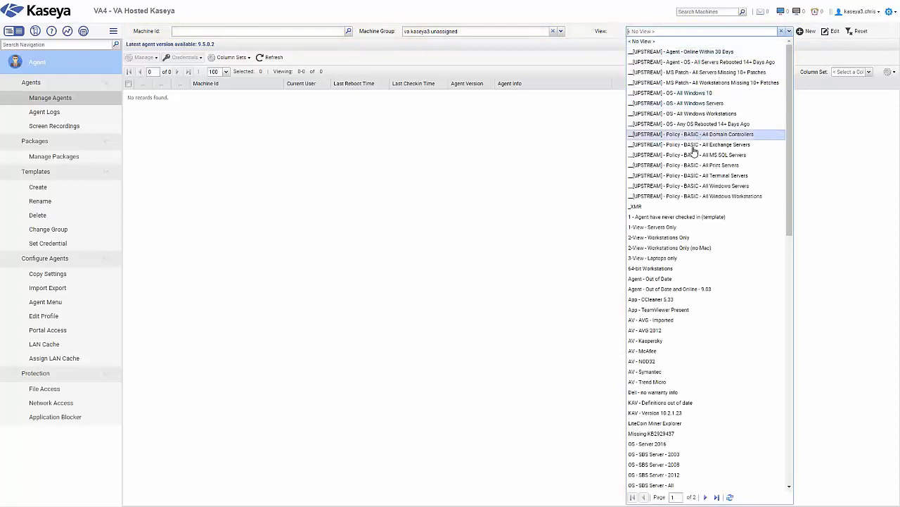
{"action": "left_click", "coordinate": [497, 175]}
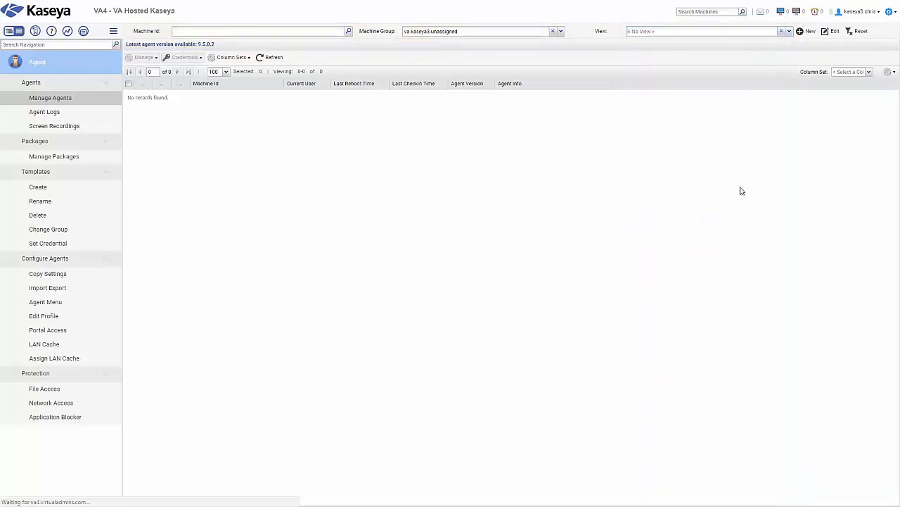
{"action": "left_click", "coordinate": [695, 11]}
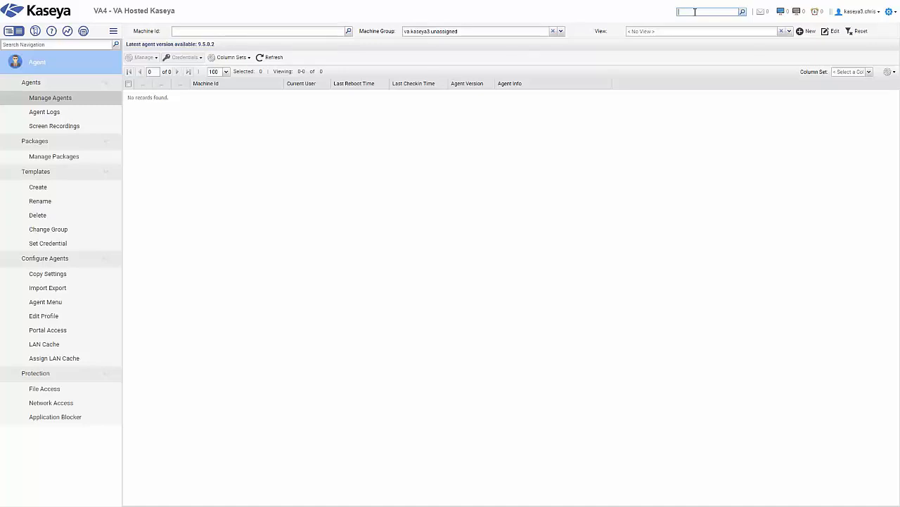
{"action": "left_click", "coordinate": [647, 14]}
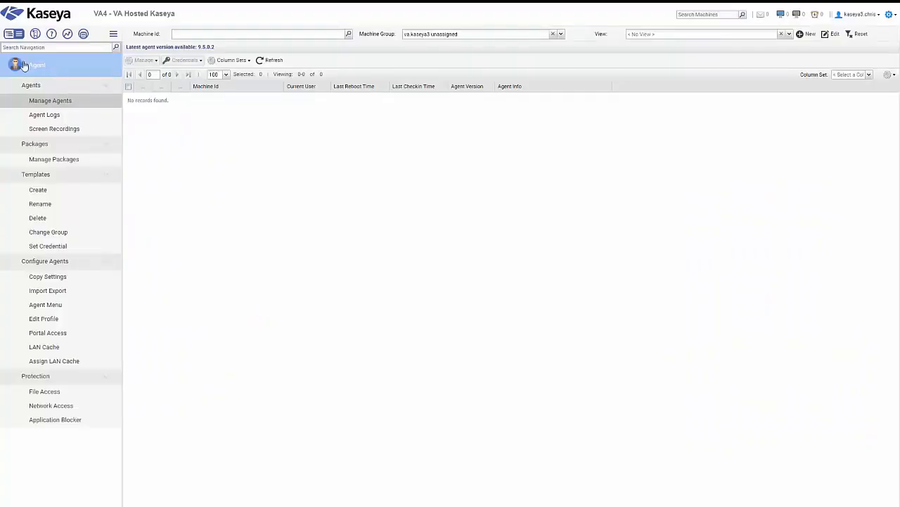
Open Manage Packages and show the Kaseya3 - Windows Workstation Agent download details.
{"action": "left_click", "coordinate": [50, 162]}
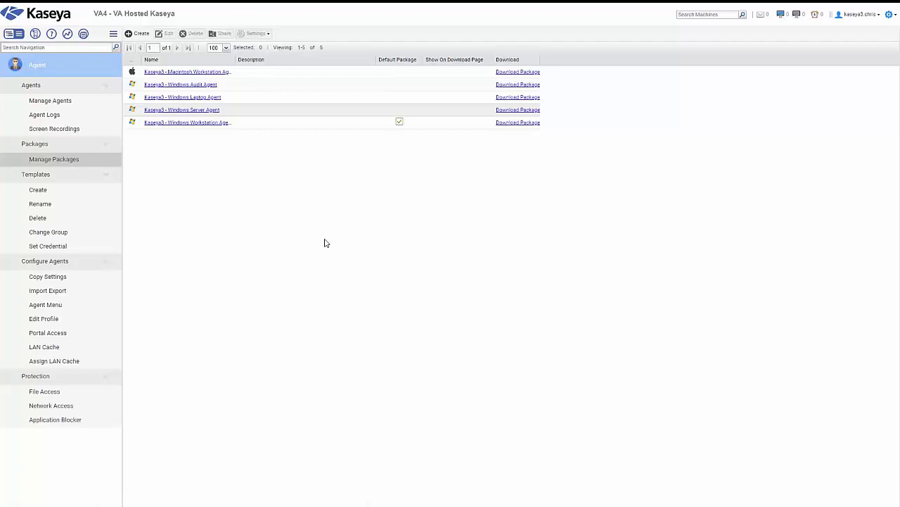
{"action": "left_click", "coordinate": [191, 122]}
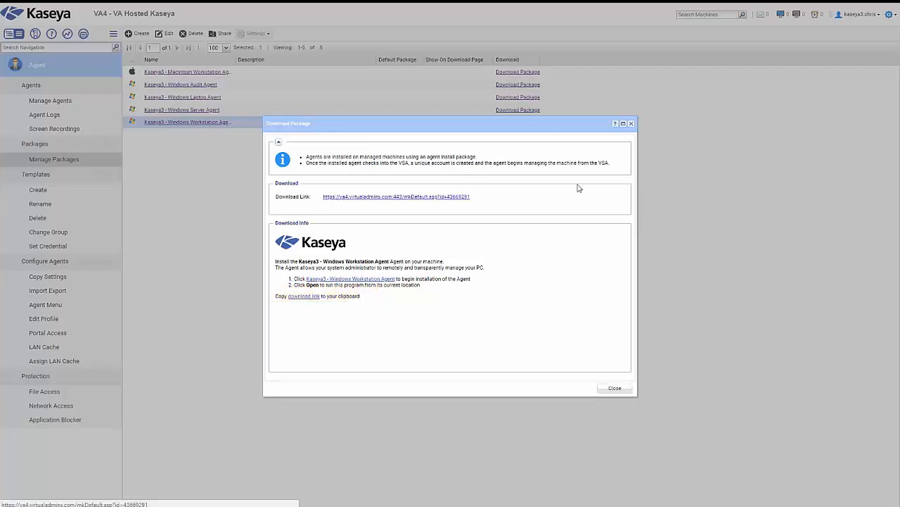
Download the Workstation Agent installer as KcsSetup (1).exe, then show the Laptop Agent's download details.
{"action": "left_click", "coordinate": [632, 124]}
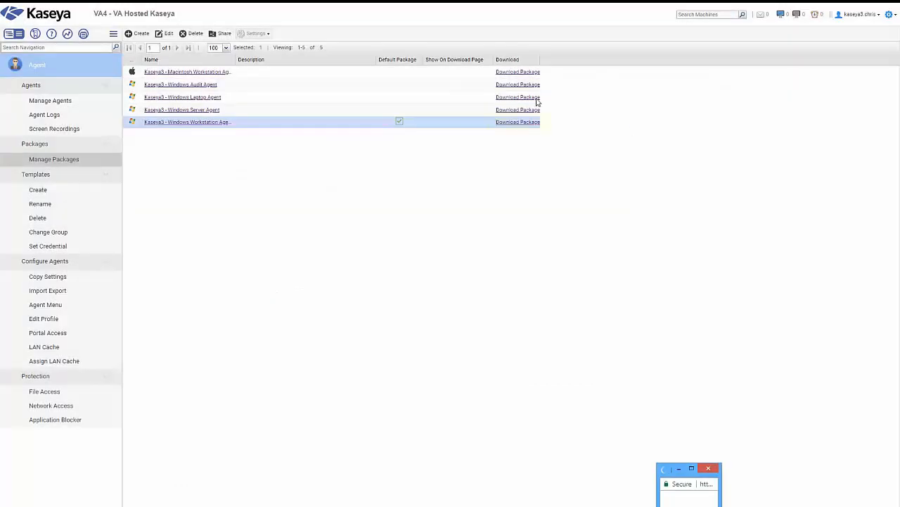
{"action": "left_click", "coordinate": [519, 124]}
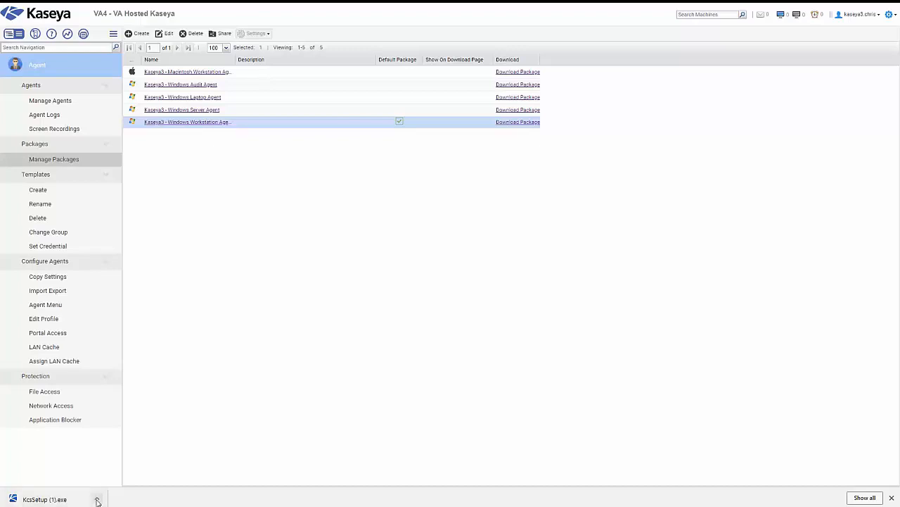
{"action": "left_click", "coordinate": [891, 498]}
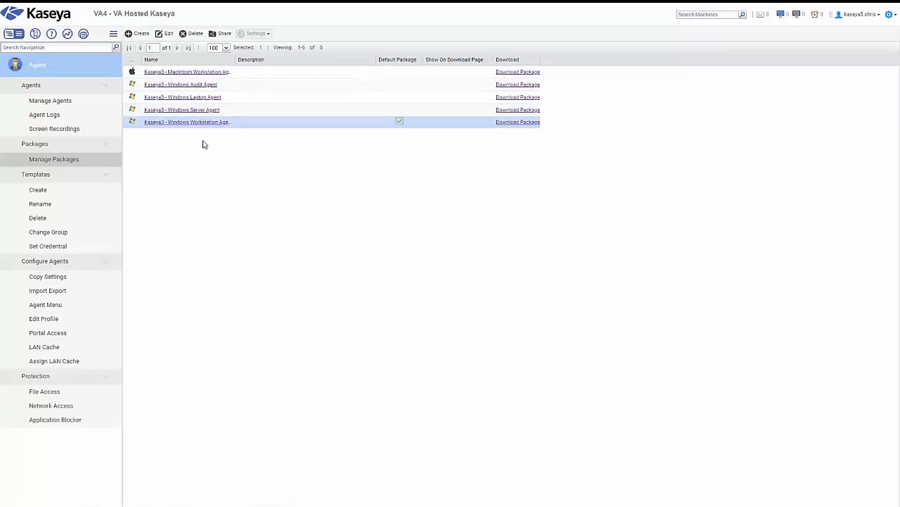
{"action": "left_click", "coordinate": [201, 102]}
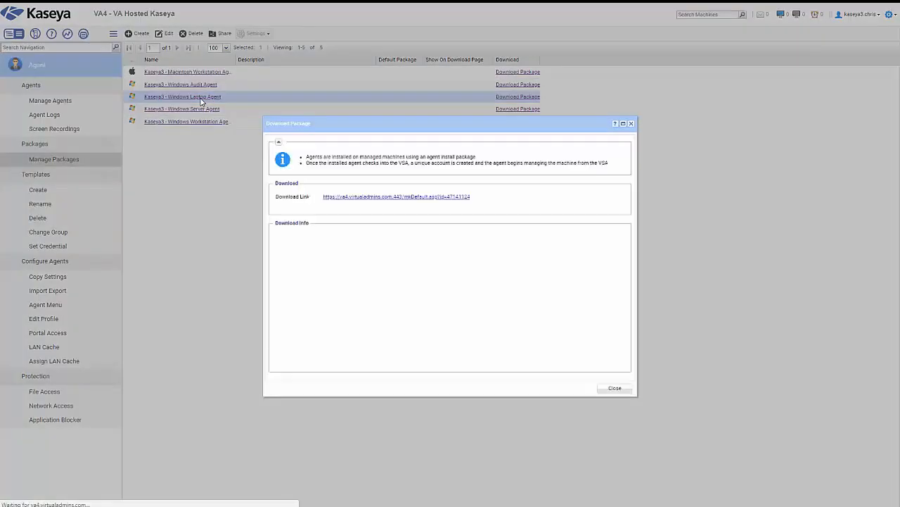
Select the Laptop Agent download link, then close the Download Package dialog.
{"action": "triple_click", "coordinate": [458, 203]}
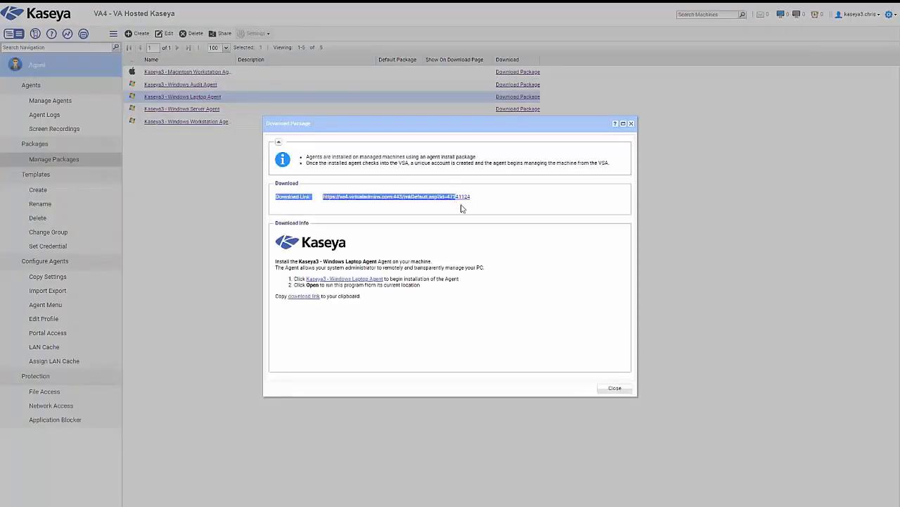
{"action": "left_click", "coordinate": [458, 206]}
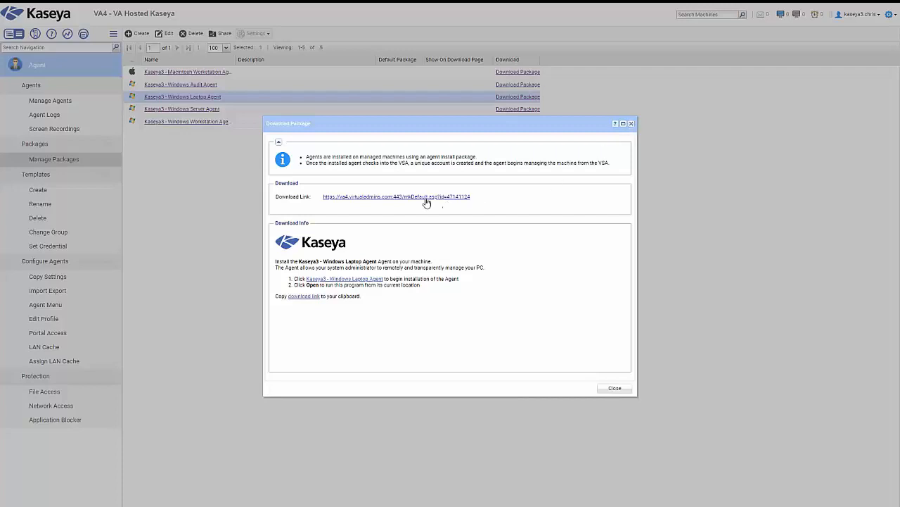
{"action": "left_click", "coordinate": [631, 124]}
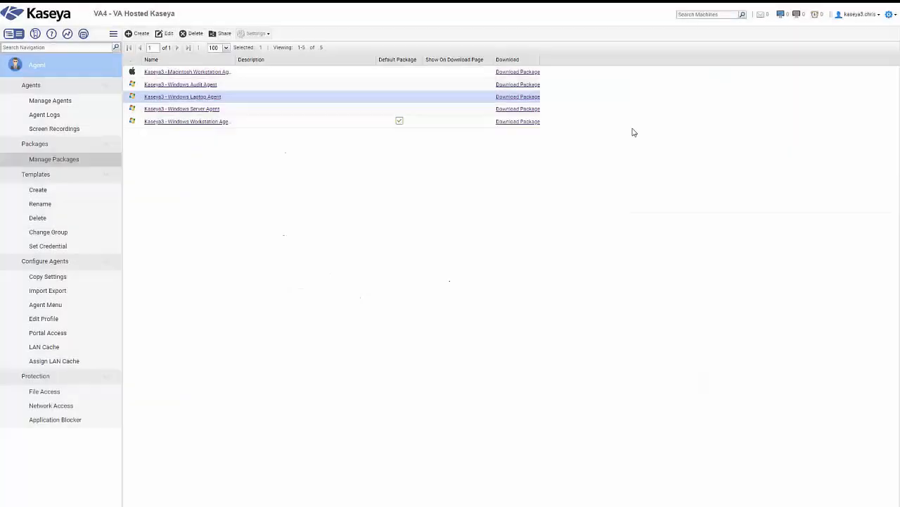
Edit the Windows Laptop Agent package, glance at the machine groups, and advance to step 2.
{"action": "left_click", "coordinate": [167, 34]}
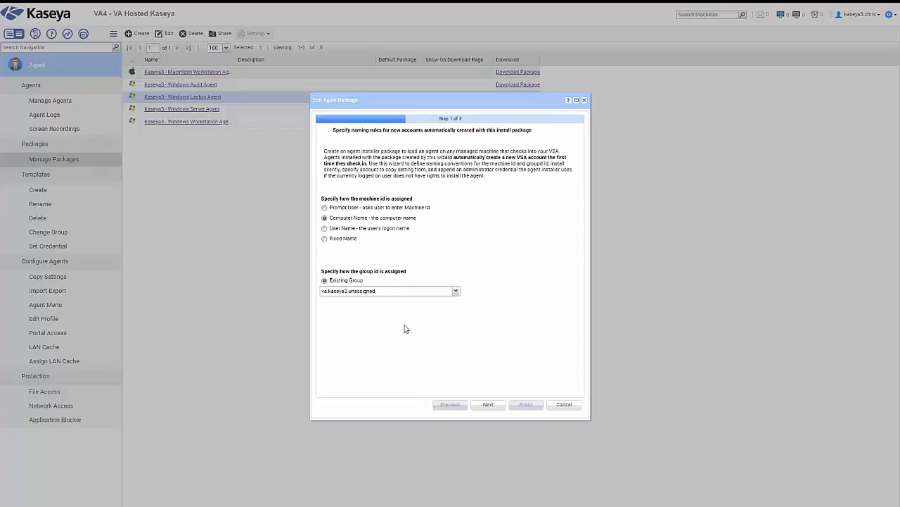
{"action": "left_click", "coordinate": [455, 292]}
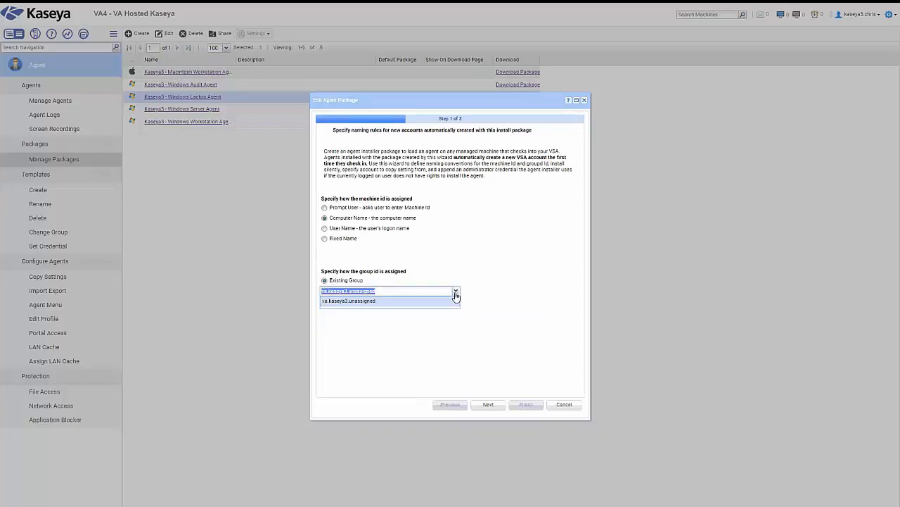
{"action": "left_click", "coordinate": [489, 241]}
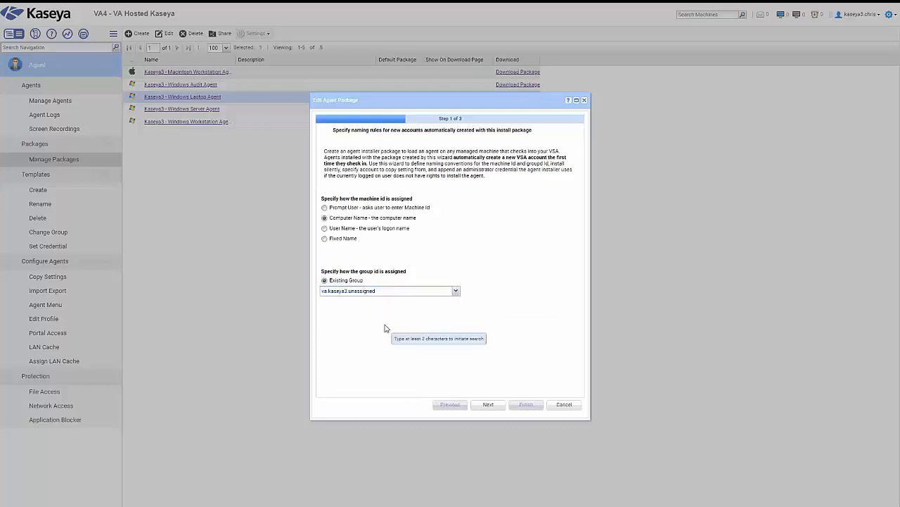
{"action": "left_click", "coordinate": [488, 406]}
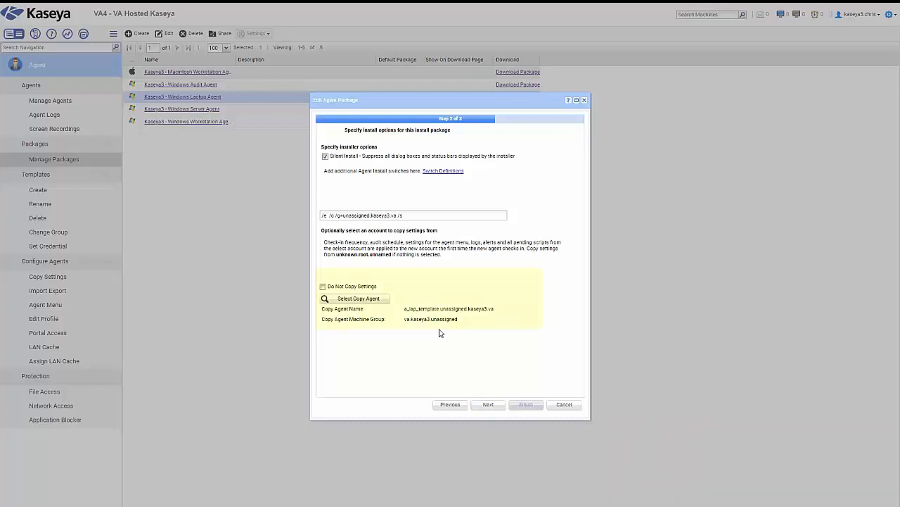
Advance the agent package wizard to Step 3, cancel without saving, and switch to Discovery.
{"action": "left_click", "coordinate": [490, 406]}
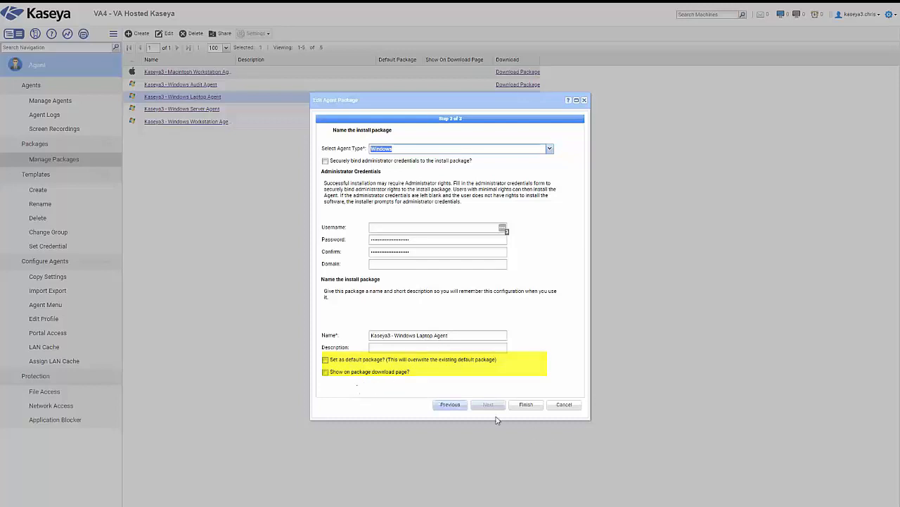
{"action": "left_click", "coordinate": [563, 406]}
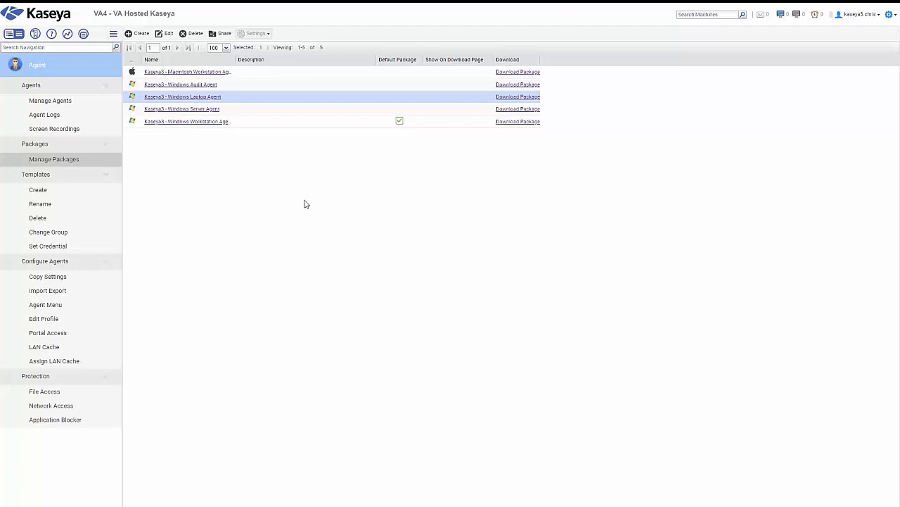
{"action": "left_click", "coordinate": [30, 68]}
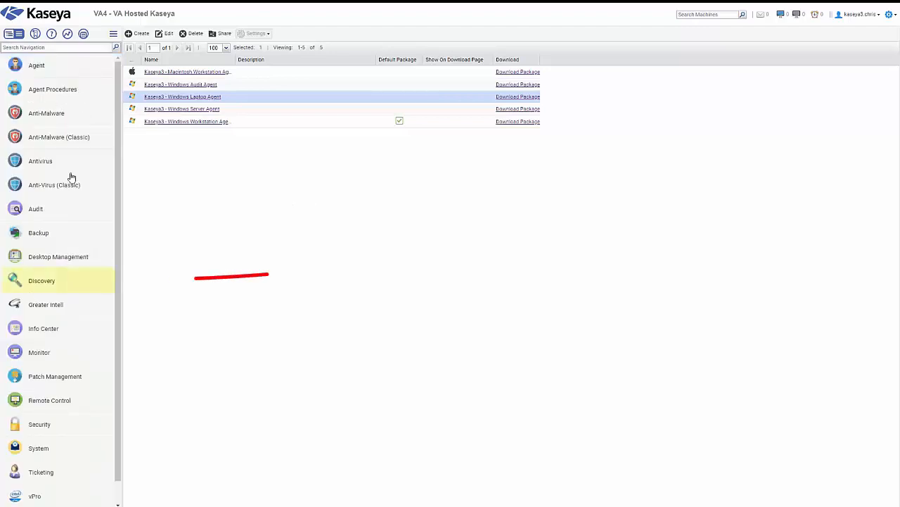
{"action": "left_click", "coordinate": [42, 282]}
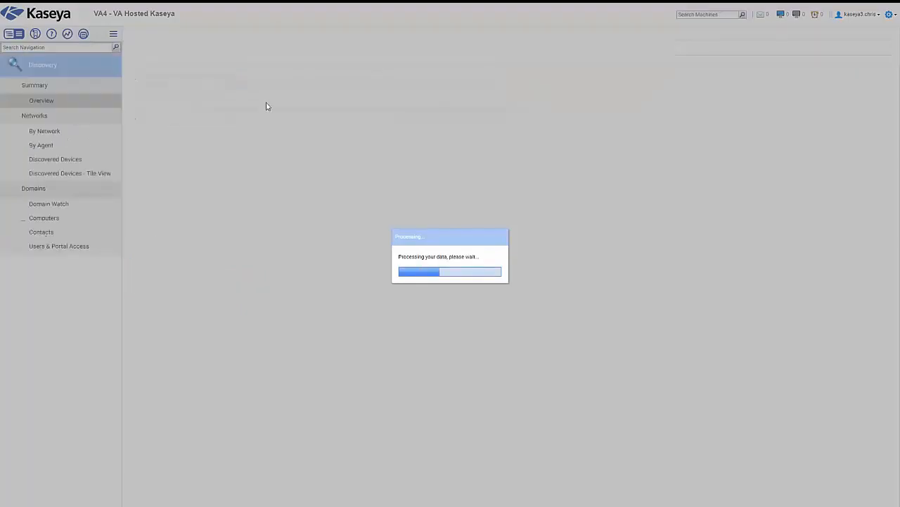